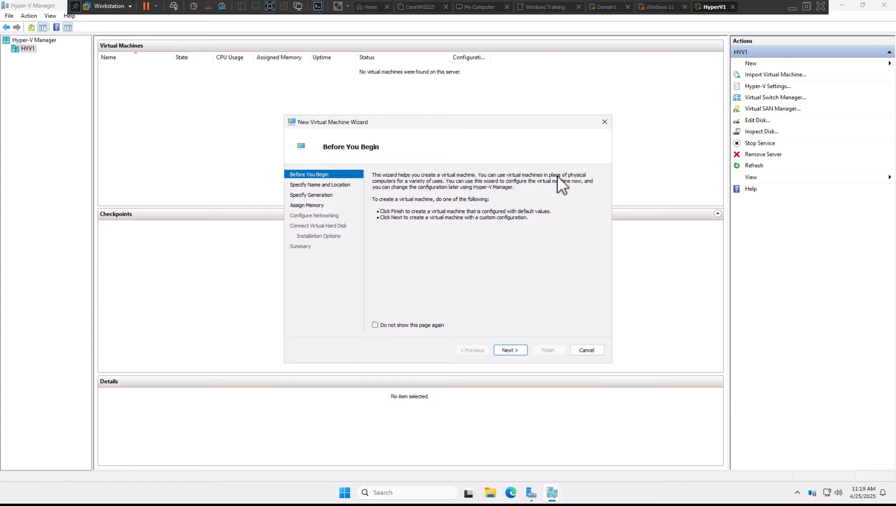
Name the new virtual machine FileServer and accept Generation 2
{"action": "left_click", "coordinate": [514, 351]}
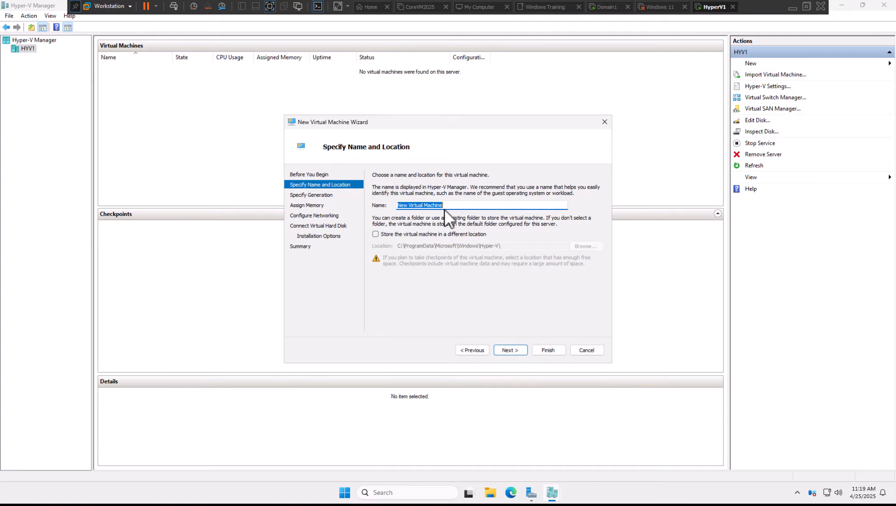
{"action": "left_click_drag", "start_coordinate": [454, 206], "coordinate": [364, 197]}
{"action": "type", "text": "FileServer"}
{"action": "left_click", "coordinate": [501, 349]}
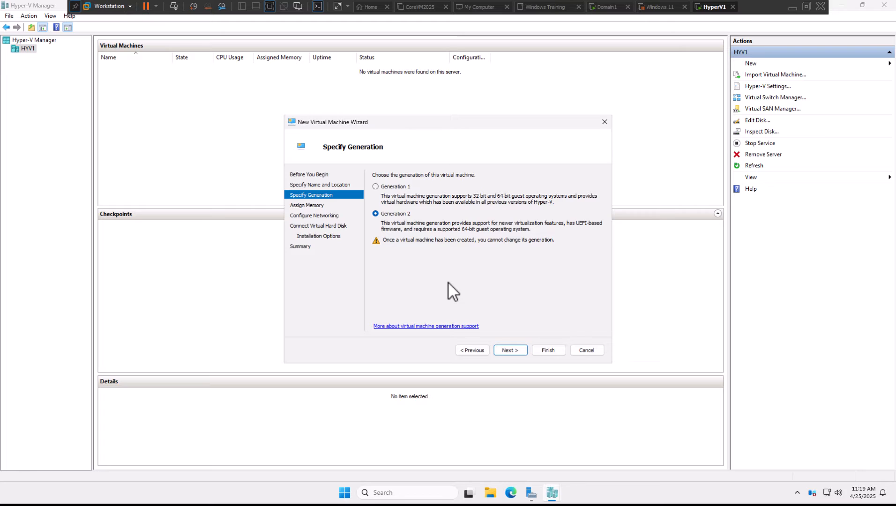
{"action": "left_click", "coordinate": [517, 347]}
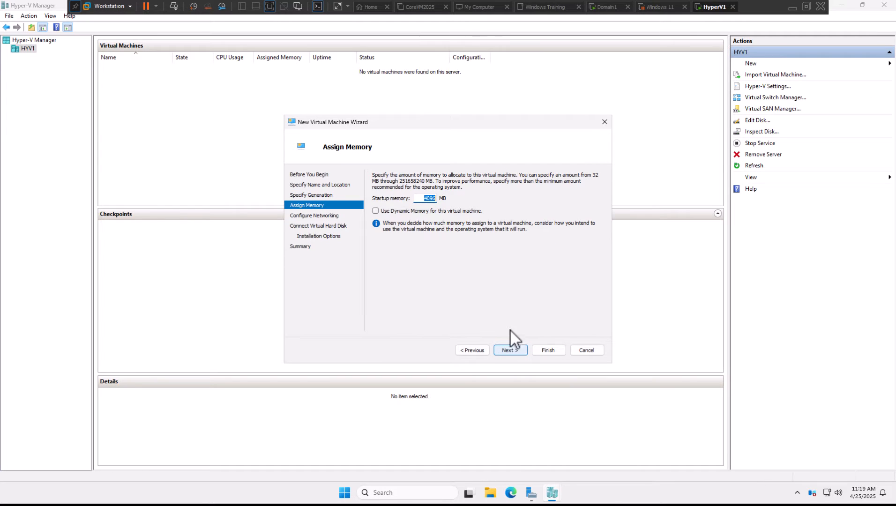
Enable Dynamic Memory with 4096 MB startup memory and connect the network adapter to Virtual Switch 1
{"action": "left_click", "coordinate": [426, 211]}
{"action": "left_click", "coordinate": [520, 349]}
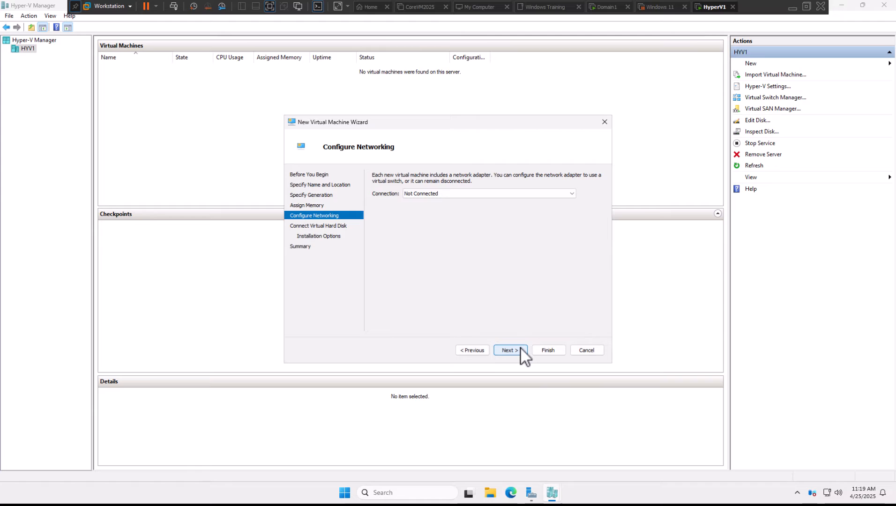
{"action": "left_click", "coordinate": [453, 195]}
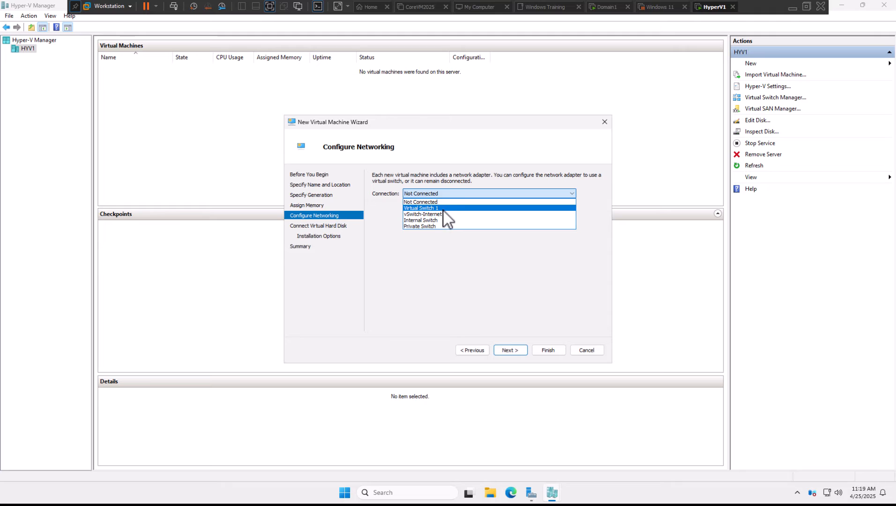
{"action": "left_click", "coordinate": [443, 209]}
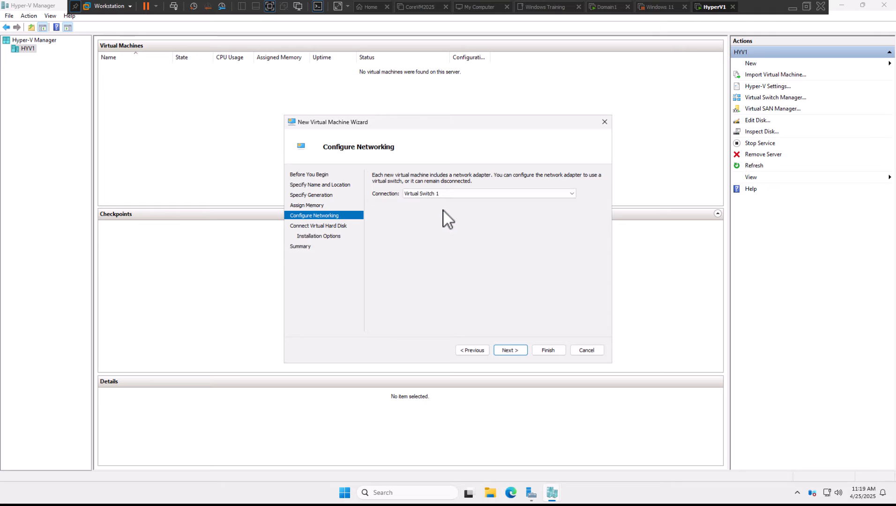
{"action": "left_click", "coordinate": [510, 350]}
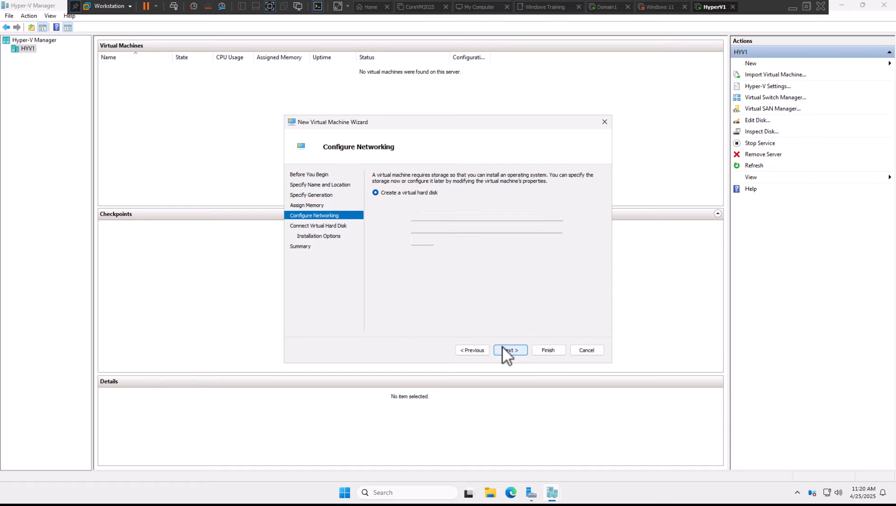
Create the FileServer.vhdx virtual hard disk with a size of 35 GB in the default location
{"action": "left_click", "coordinate": [425, 242]}
{"action": "left_click_drag", "start_coordinate": [426, 242], "coordinate": [461, 248]}
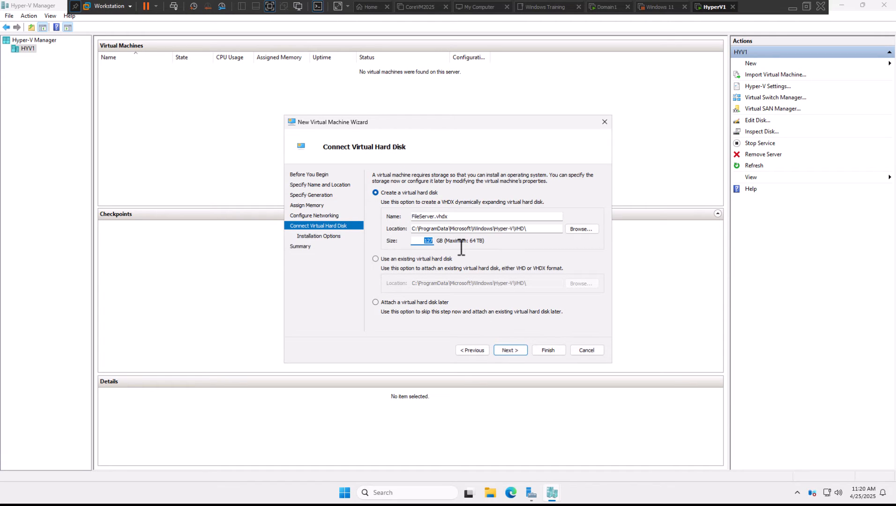
{"action": "type", "text": "35"}
{"action": "left_click", "coordinate": [521, 349]}
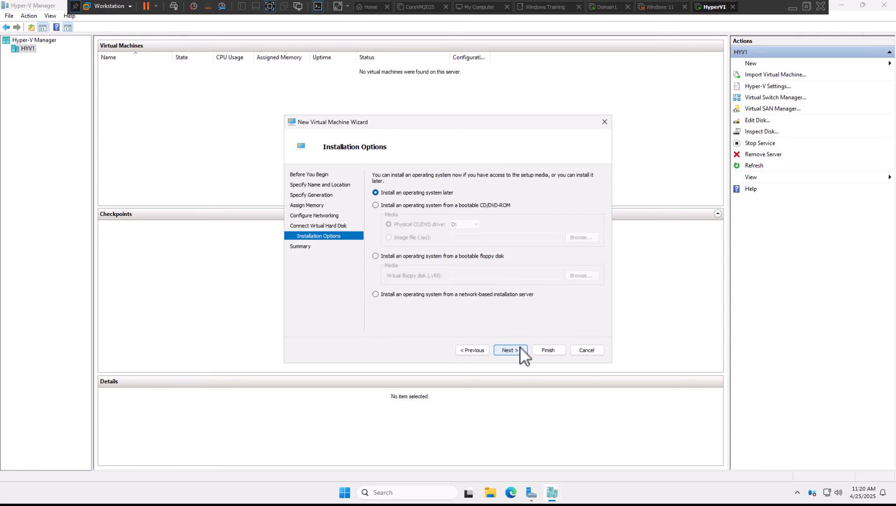
Set the operating system to install from the 17763.3650 ISO image in Downloads and create the virtual machine
{"action": "left_click", "coordinate": [434, 208]}
{"action": "left_click", "coordinate": [410, 239]}
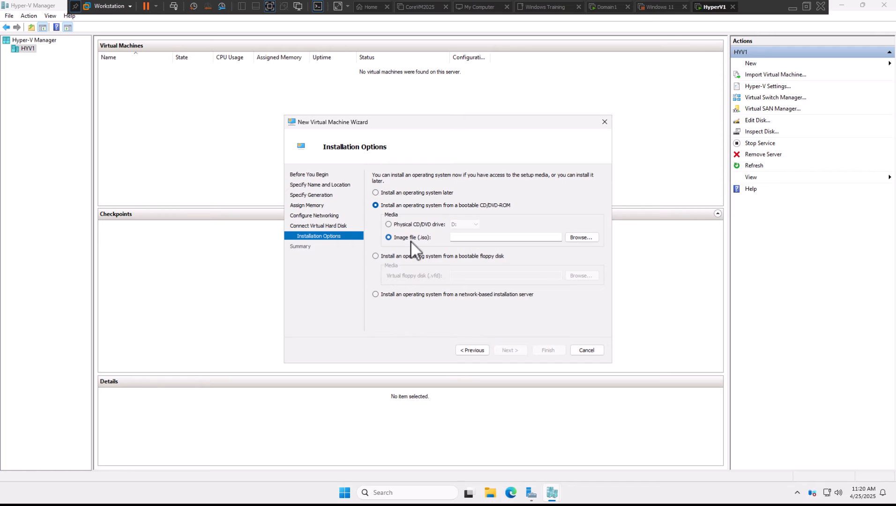
{"action": "left_click", "coordinate": [571, 241]}
{"action": "left_click", "coordinate": [338, 222]}
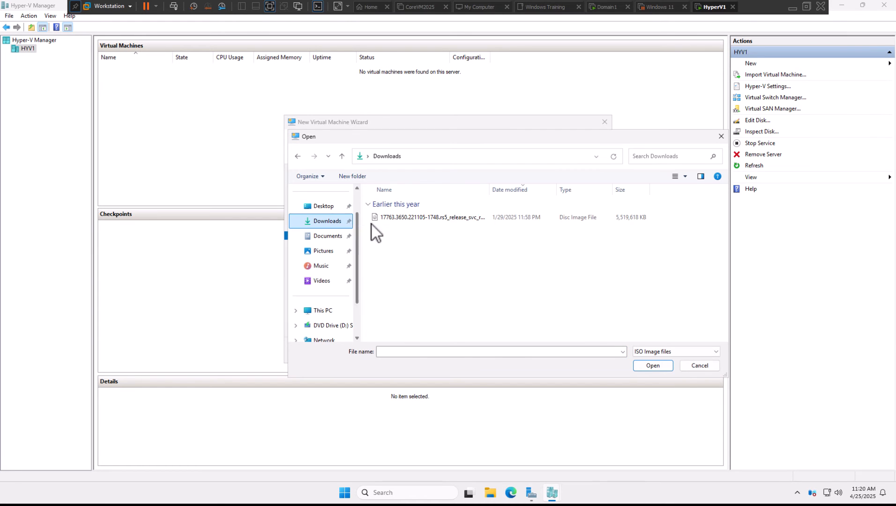
{"action": "double_click", "coordinate": [410, 222]}
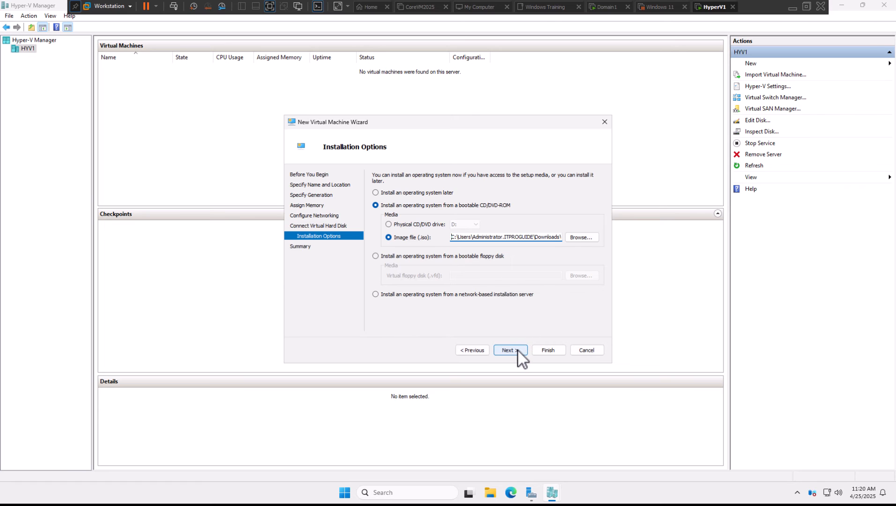
{"action": "left_click", "coordinate": [518, 350]}
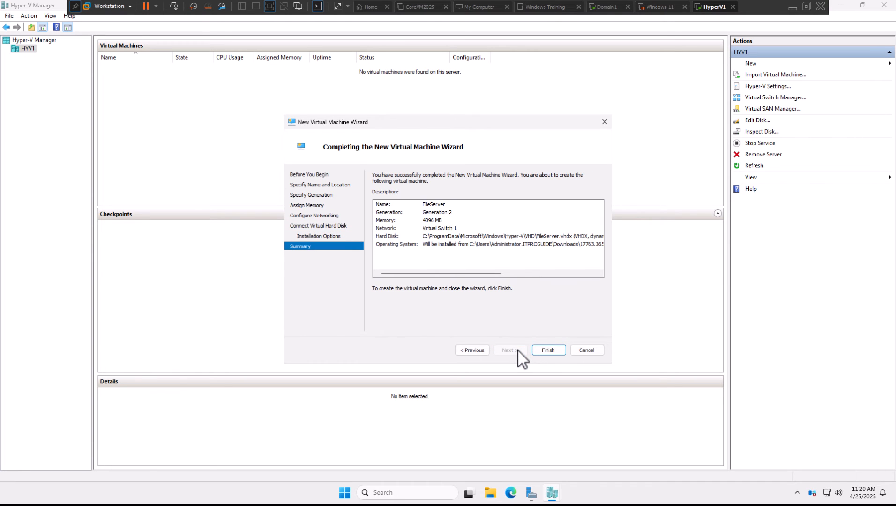
{"action": "left_click", "coordinate": [537, 350]}
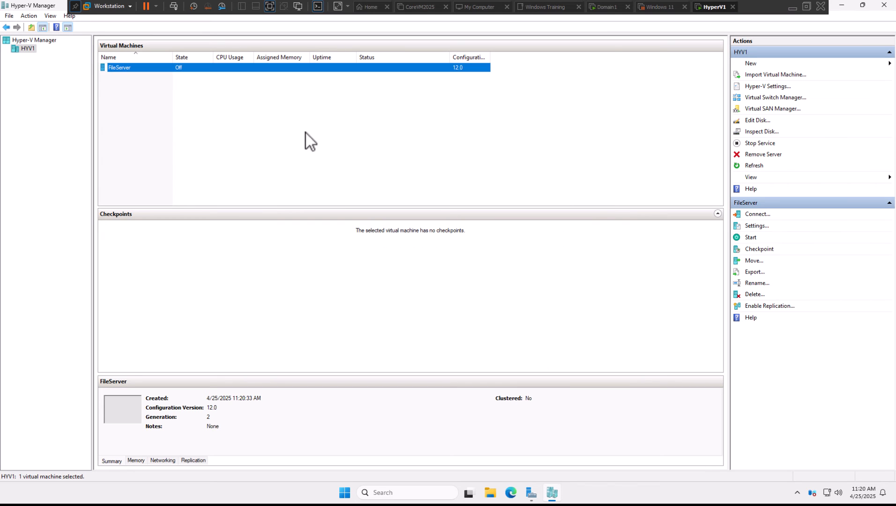
Connect to the FileServer virtual machine, start it and boot from the installation media
{"action": "right_click", "coordinate": [197, 71]}
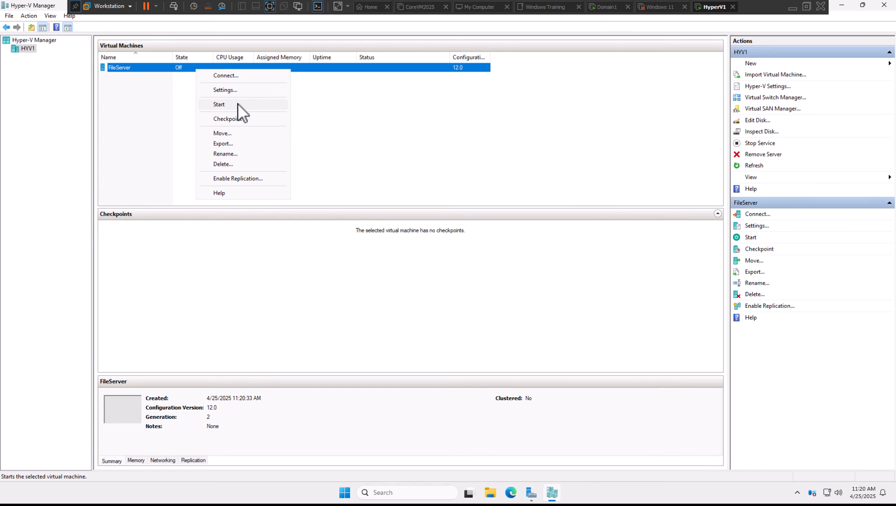
{"action": "left_click", "coordinate": [233, 79]}
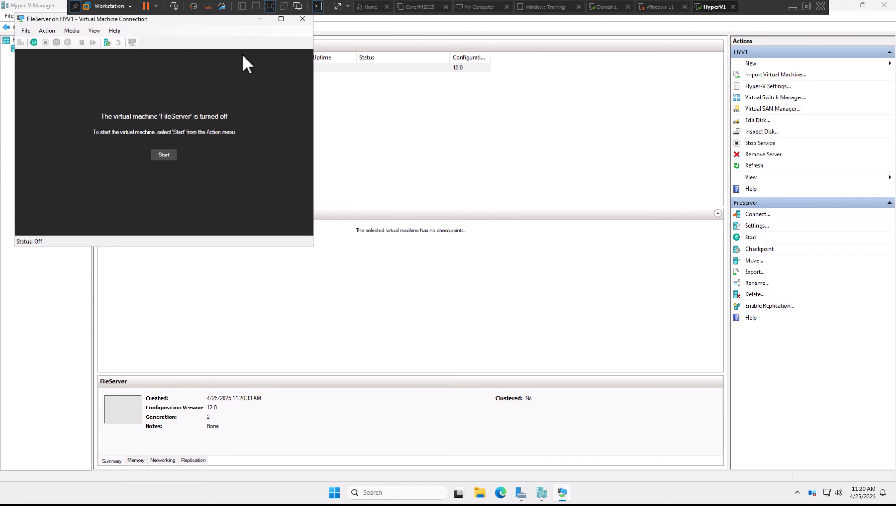
{"action": "left_click_drag", "start_coordinate": [237, 20], "coordinate": [411, 91]}
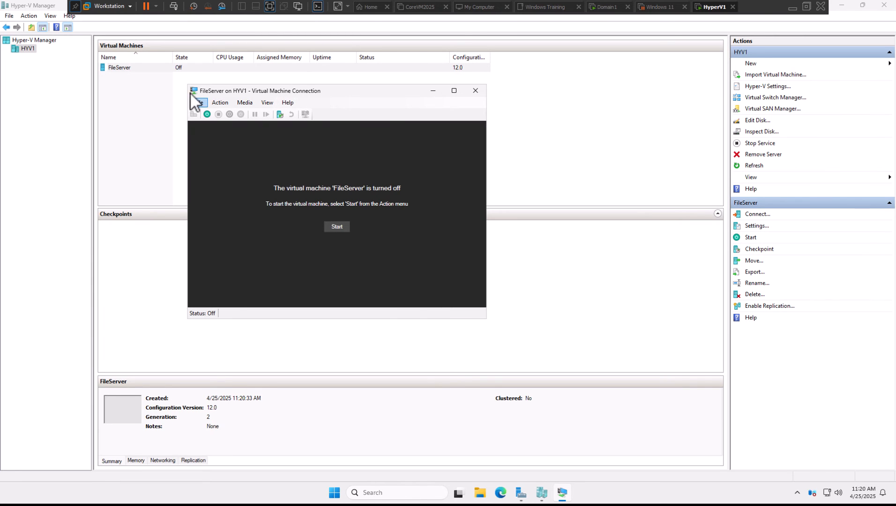
{"action": "left_click", "coordinate": [206, 114]}
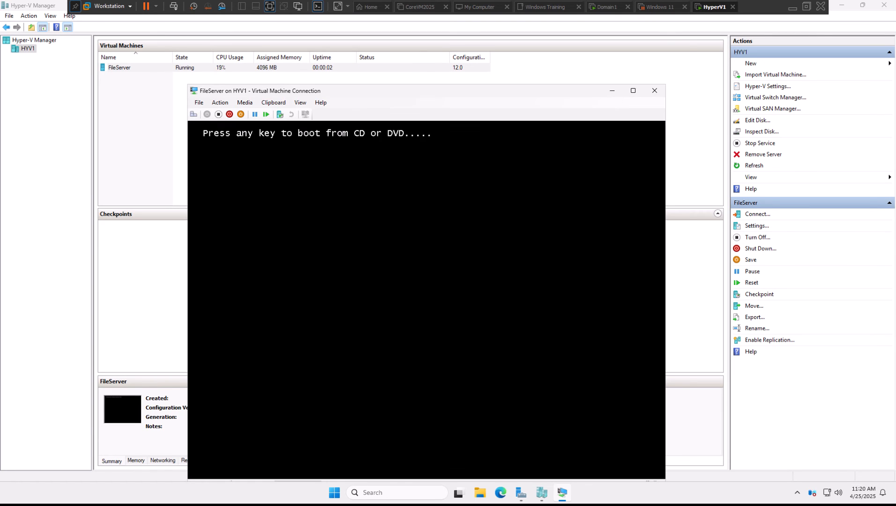
{"action": "key", "text": "Return"}
Start Windows Setup with the default language settings and select Windows Server 2019 Standard Evaluation (Desktop Experience)
{"action": "left_click_drag", "start_coordinate": [349, 91], "coordinate": [337, 57]}
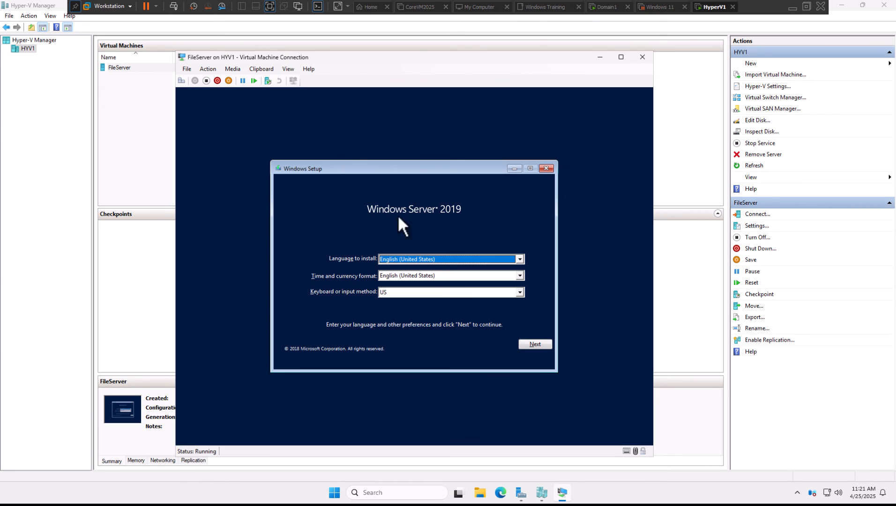
{"action": "left_click", "coordinate": [527, 343]}
{"action": "left_click", "coordinate": [414, 272]}
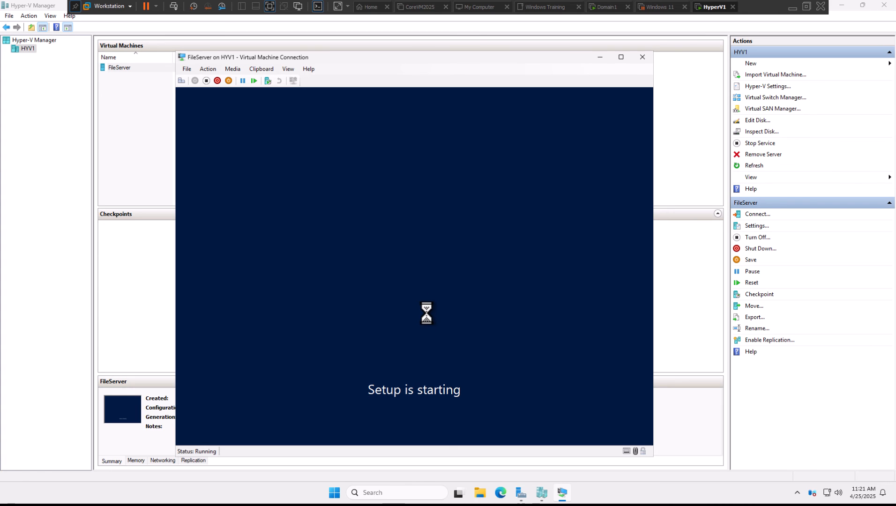
{"action": "left_click", "coordinate": [399, 221]}
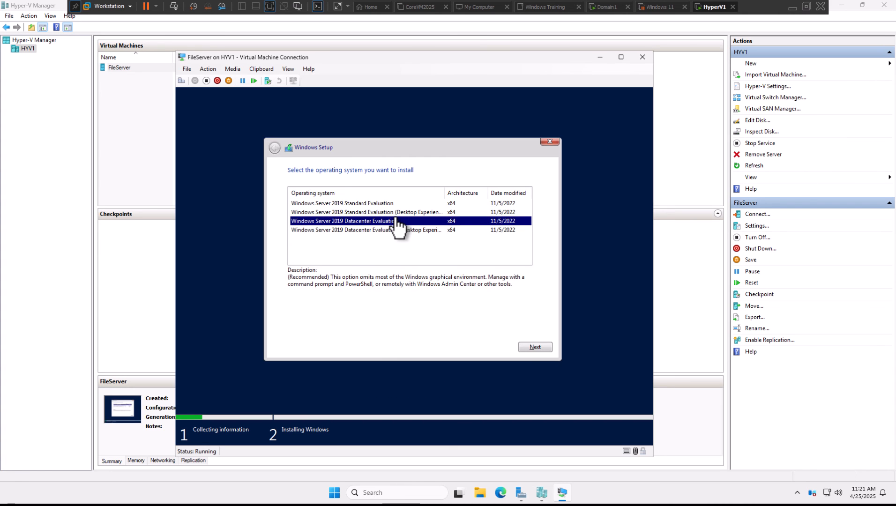
{"action": "left_click", "coordinate": [398, 213]}
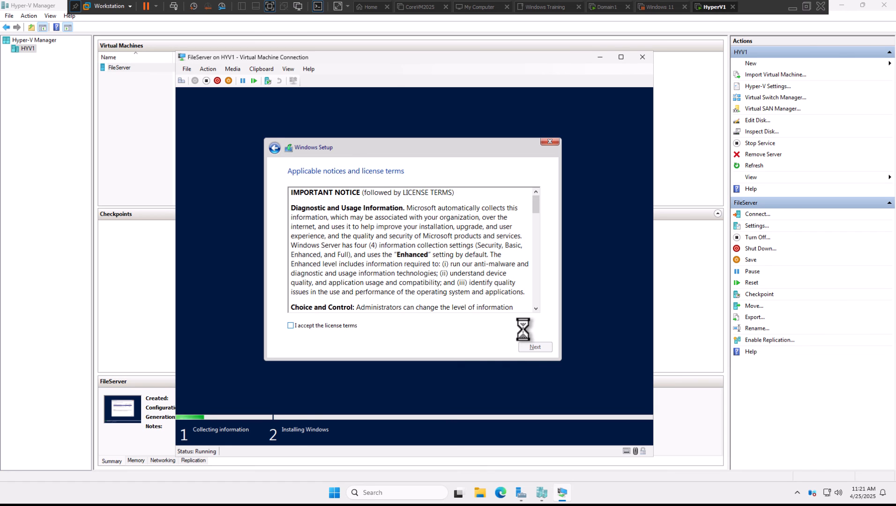
Accept the license terms and run a custom installation on Drive 0 Unallocated Space
{"action": "left_click", "coordinate": [290, 325]}
{"action": "left_click", "coordinate": [533, 347]}
{"action": "left_click", "coordinate": [454, 263]}
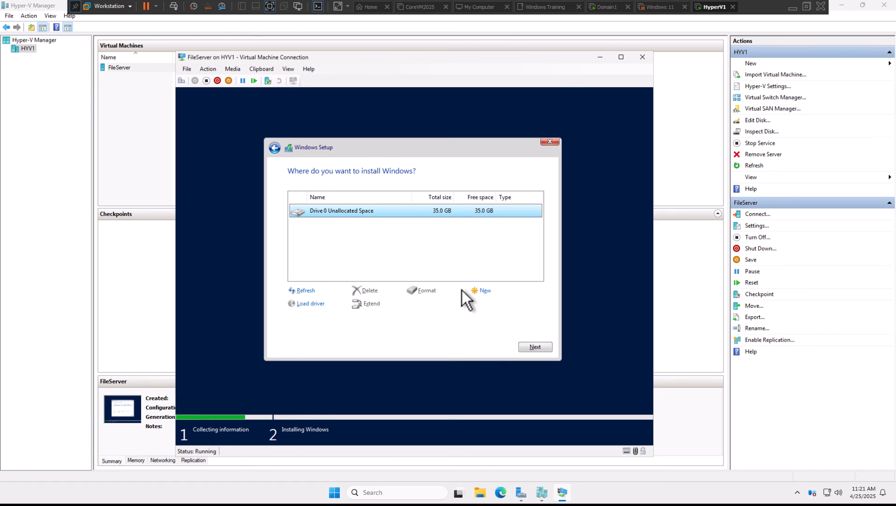
{"action": "left_click", "coordinate": [537, 350]}
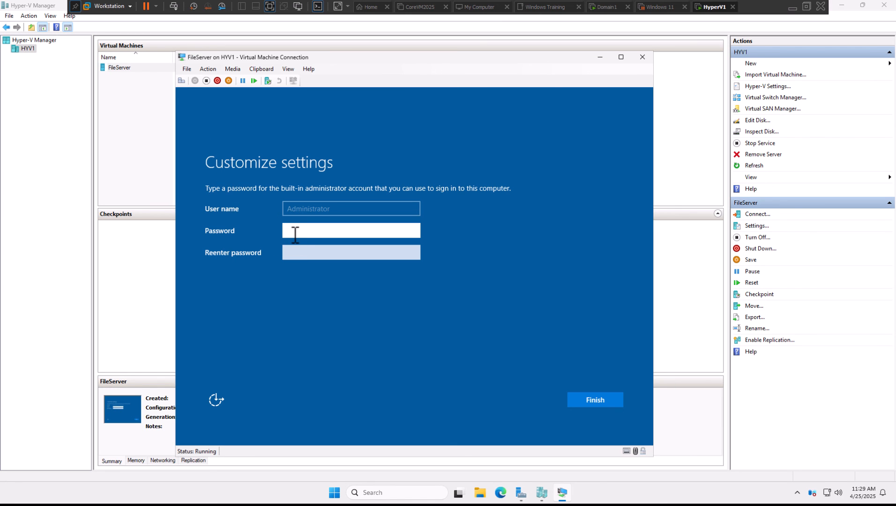
Enter and confirm the password for the built-in administrator account and finish the setup
{"action": "type", "text": "••••••••"}
{"action": "key", "text": "Tab"}
{"action": "type", "text": "•••••"}
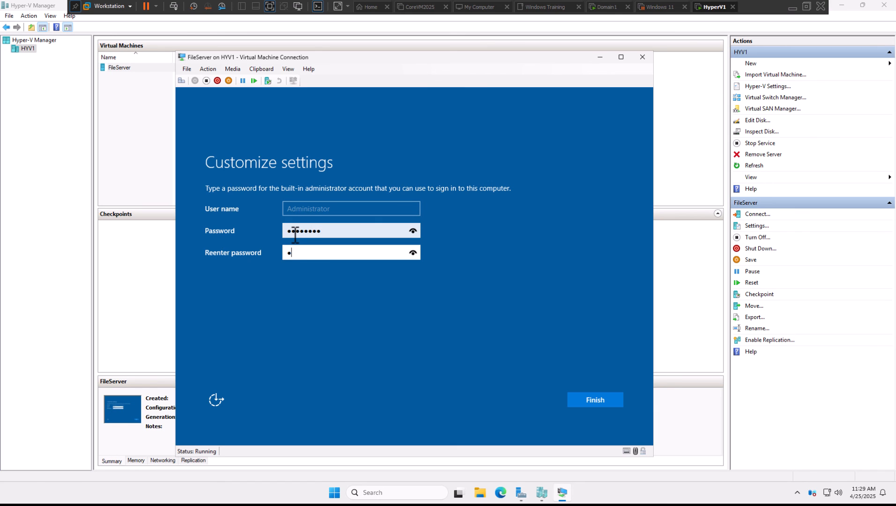
{"action": "type", "text": "•••"}
{"action": "key", "text": "Return"}
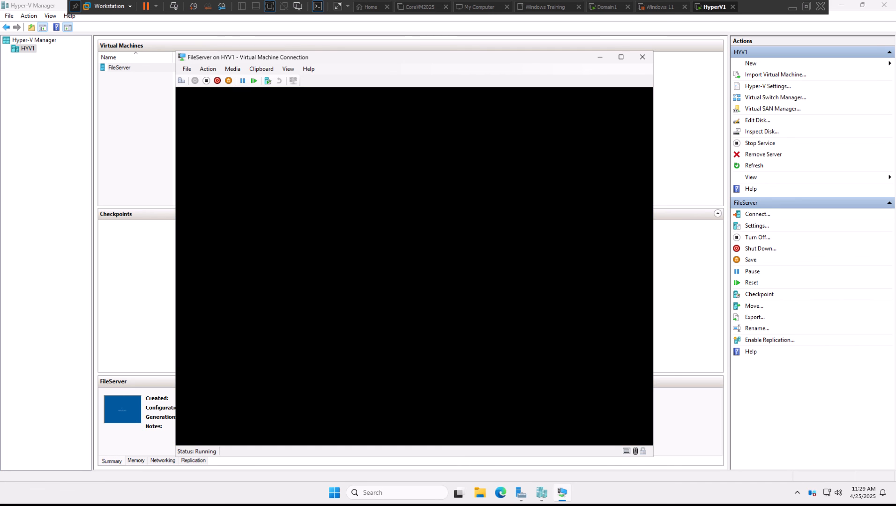